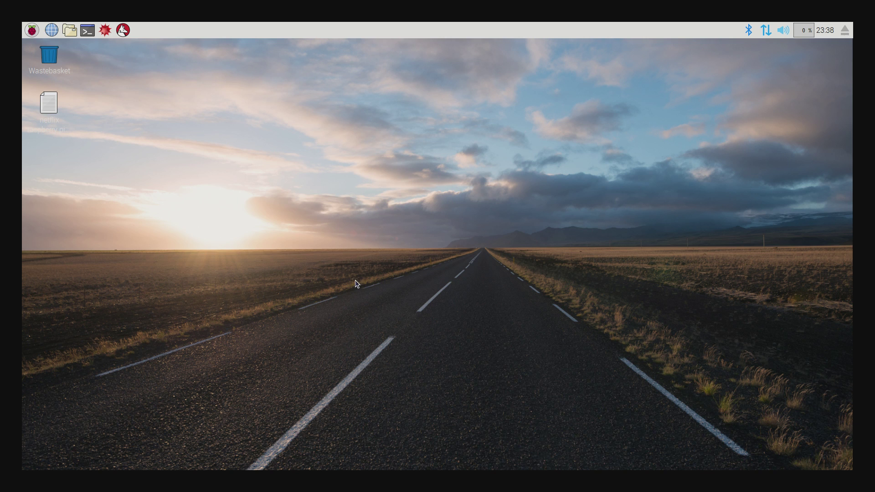
Open the 'netflix raspberry pi.txt' notes in Leafpad and move the window toward the upper right
{"action": "double_click", "coordinate": [49, 104]}
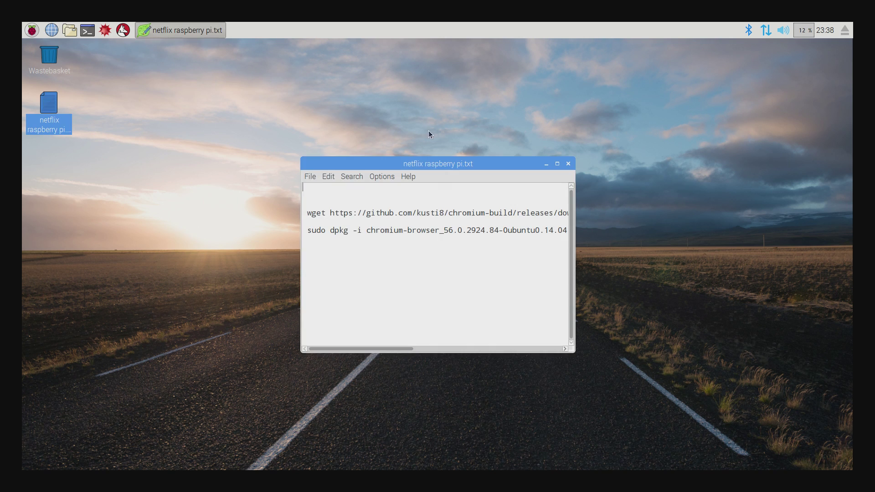
{"action": "left_click_drag", "start_coordinate": [492, 167], "coordinate": [609, 124]}
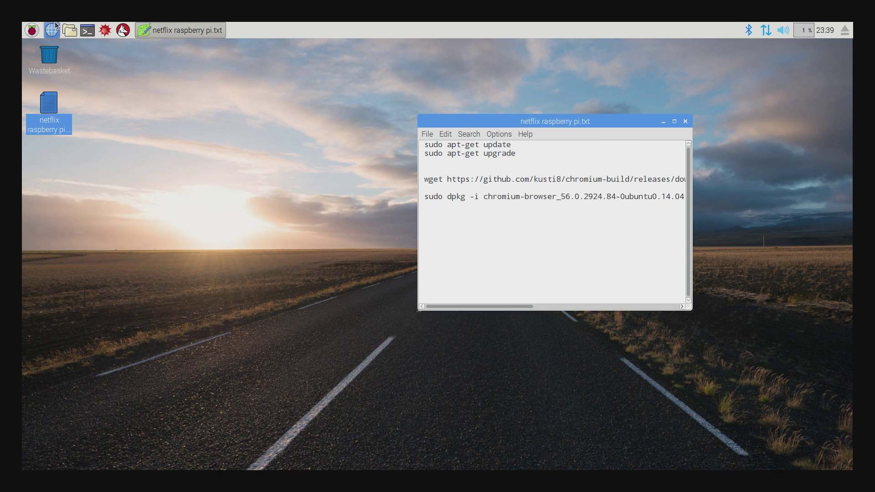
Open an LXTerminal window beside the Leafpad notes, leaving an empty pi@raspberrypi prompt
{"action": "left_click", "coordinate": [87, 31]}
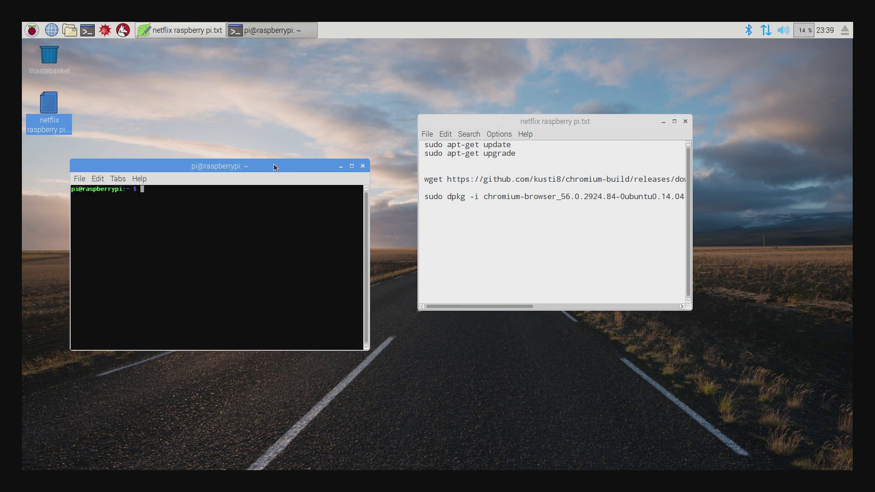
{"action": "left_click_drag", "start_coordinate": [273, 166], "coordinate": [305, 121]}
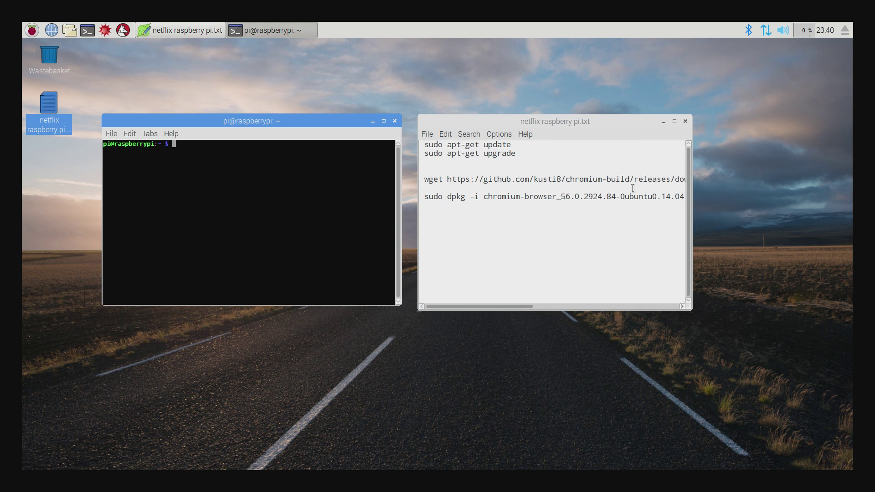
{"action": "left_click_drag", "start_coordinate": [607, 179], "coordinate": [696, 177]}
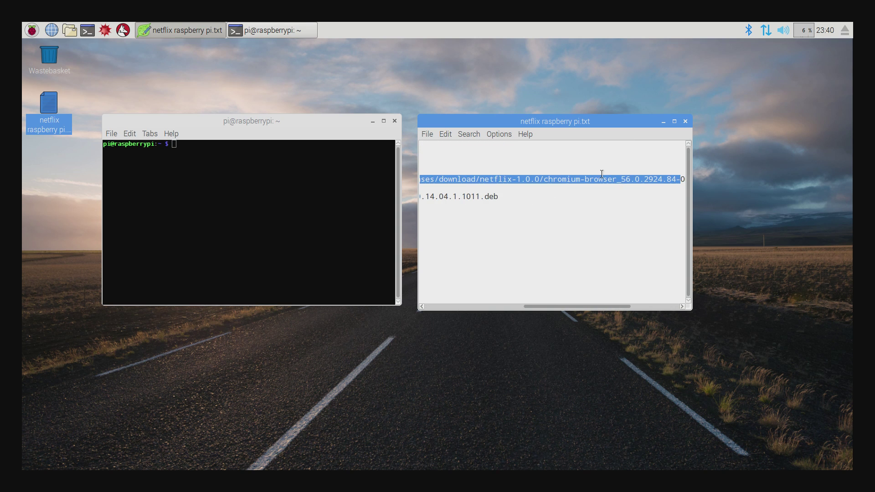
{"action": "left_click_drag", "start_coordinate": [590, 178], "coordinate": [454, 188]}
{"action": "key", "text": "shift+Home"}
{"action": "left_click", "coordinate": [459, 212]}
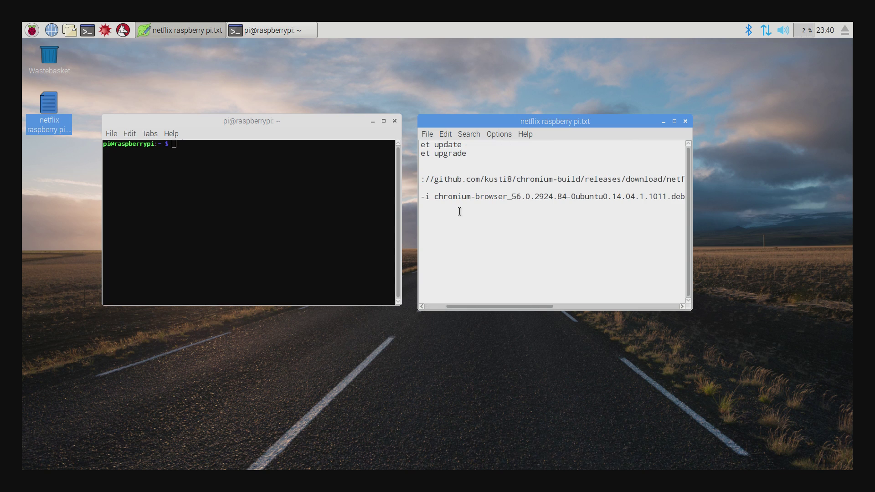
{"action": "left_click_drag", "start_coordinate": [457, 306], "coordinate": [417, 294]}
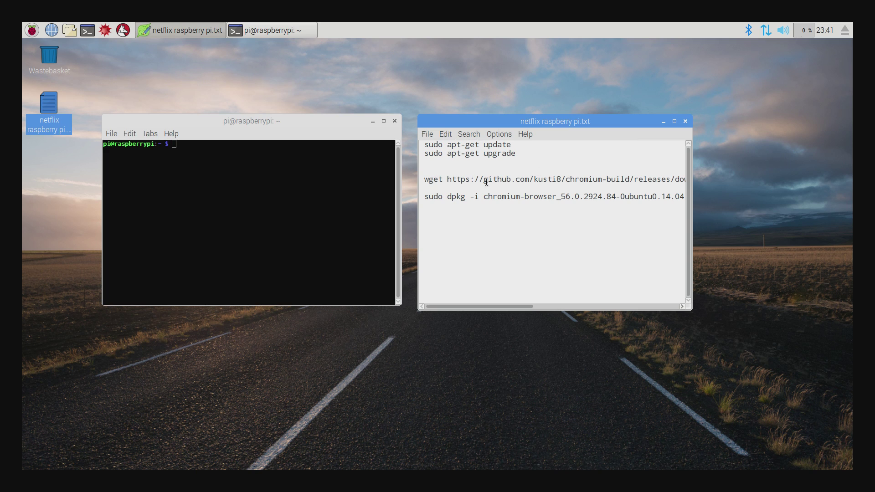
Copy the wget line from the notes into the terminal and download the chromium-browser 56.0.2924.84 .deb
{"action": "triple_click", "coordinate": [515, 178]}
{"action": "right_click", "coordinate": [516, 179]}
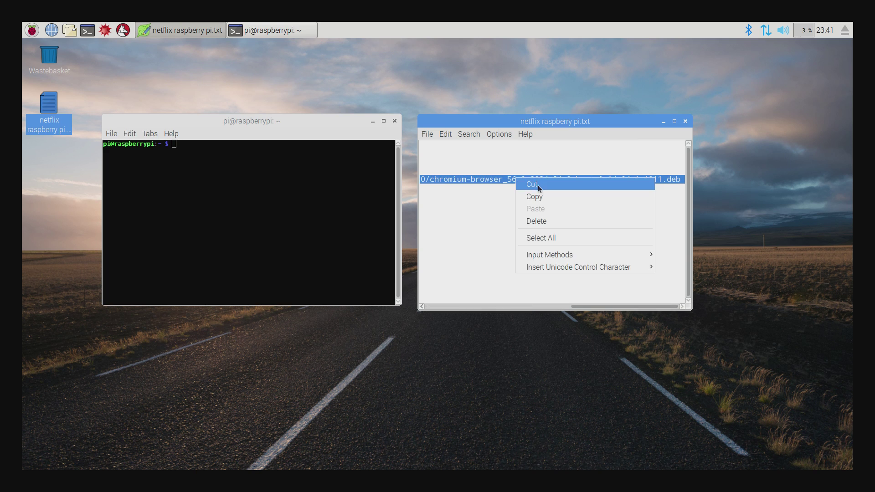
{"action": "left_click", "coordinate": [542, 196]}
{"action": "right_click", "coordinate": [247, 167]}
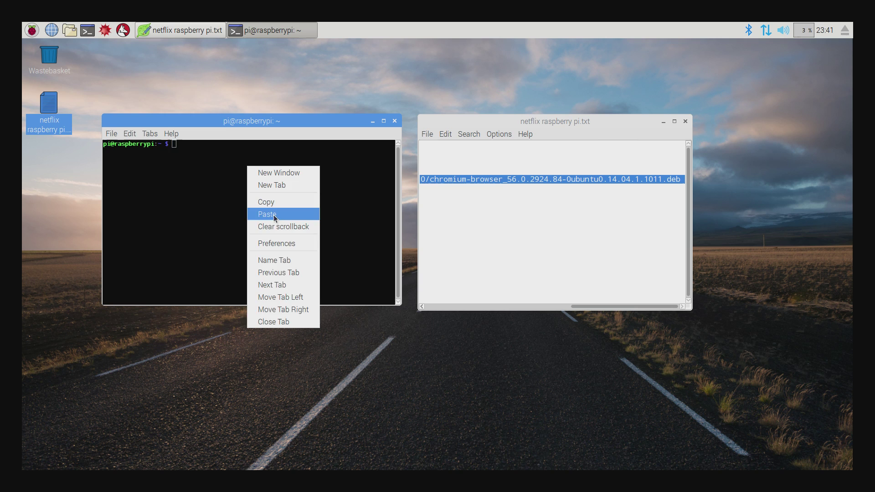
{"action": "left_click", "coordinate": [267, 214]}
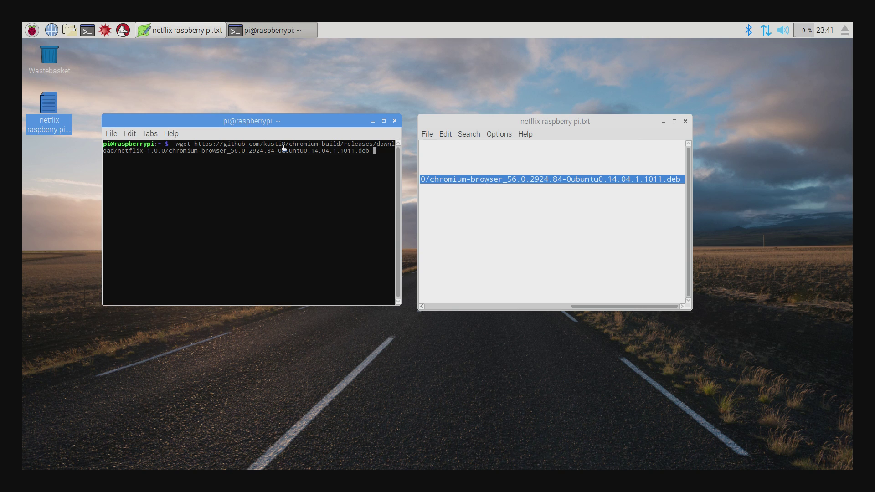
{"action": "key", "text": "Return"}
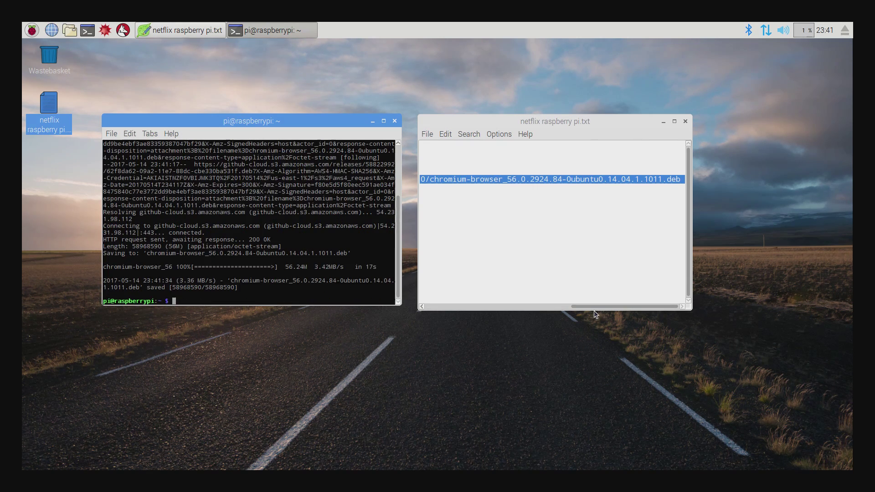
{"action": "left_click_drag", "start_coordinate": [597, 305], "coordinate": [384, 266]}
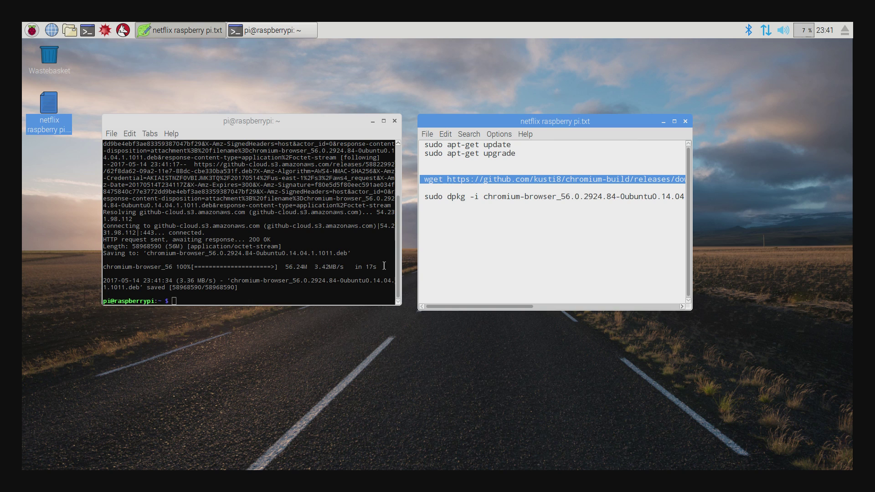
Copy the sudo dpkg -i line into the terminal and install the chromium-browser 56.0.2924.84 package
{"action": "triple_click", "coordinate": [504, 199]}
{"action": "right_click", "coordinate": [471, 200]}
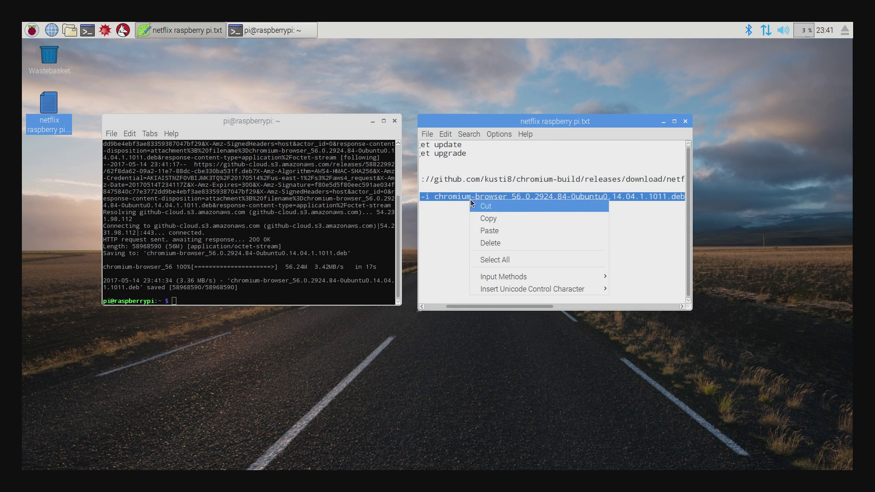
{"action": "left_click", "coordinate": [488, 218]}
{"action": "right_click", "coordinate": [203, 304]}
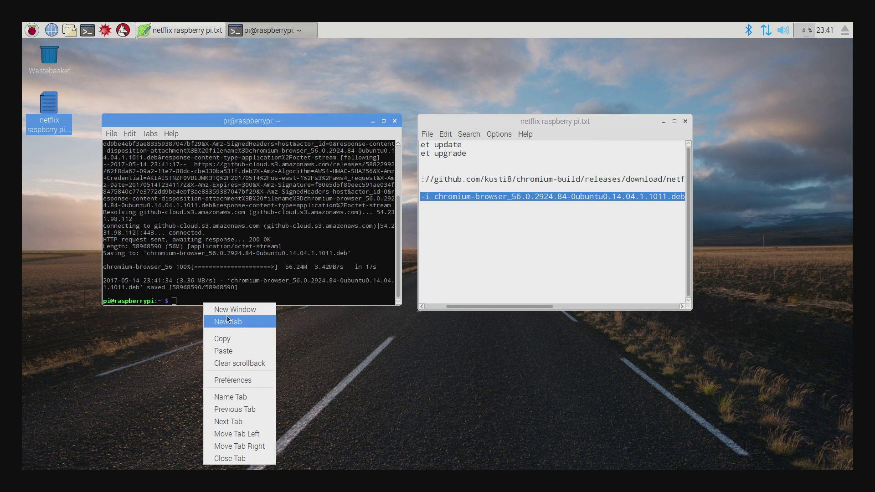
{"action": "left_click", "coordinate": [226, 353]}
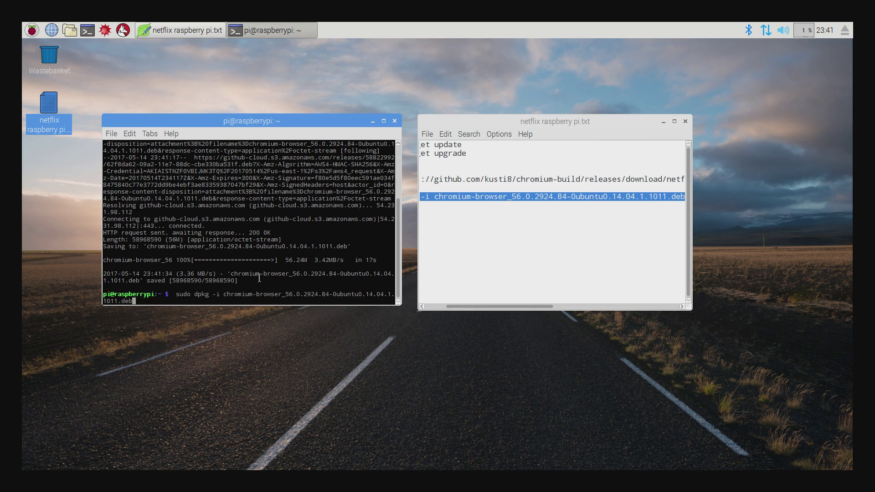
{"action": "key", "text": "Return"}
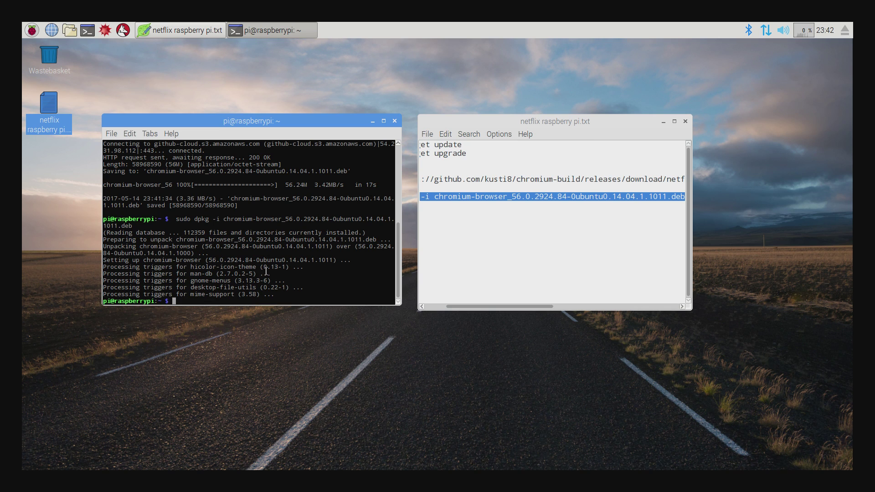
Reboot the Pi, then start Menu > Internet > Netflix-Launcher to load netflix.com in Chromium
{"action": "left_click", "coordinate": [33, 31]}
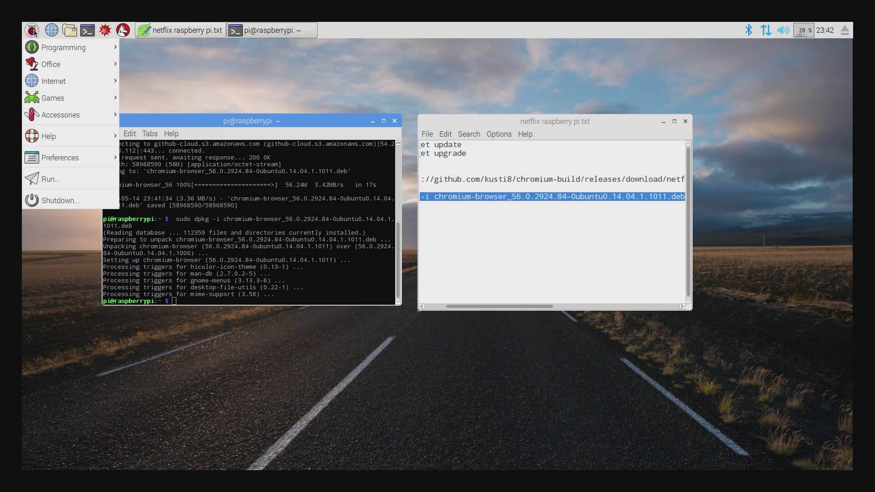
{"action": "left_click", "coordinate": [50, 199]}
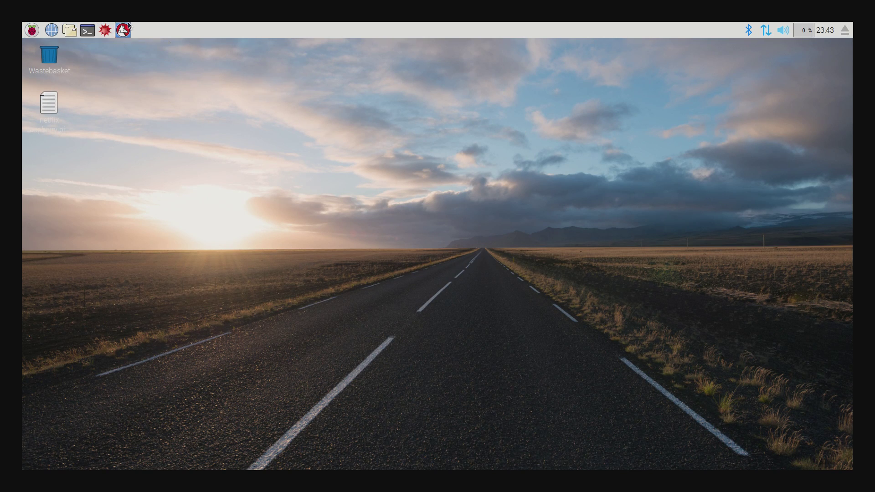
{"action": "left_click", "coordinate": [32, 35]}
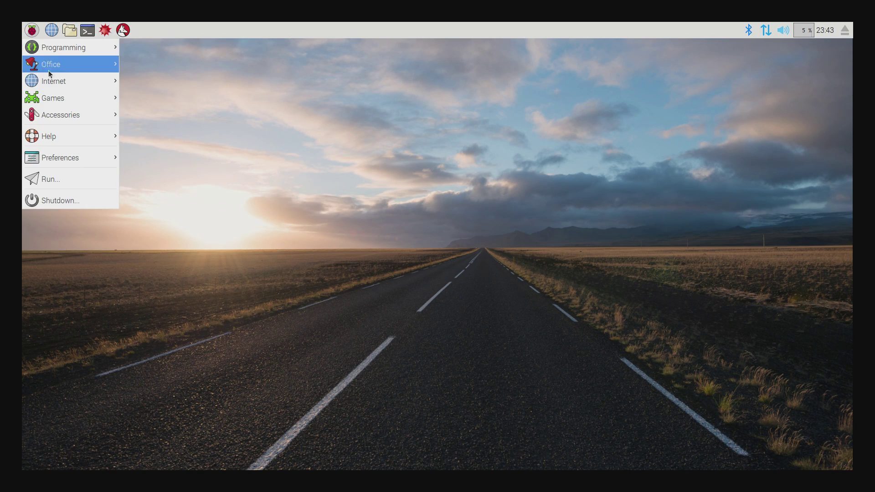
{"action": "mouse_move", "coordinate": [63, 81]}
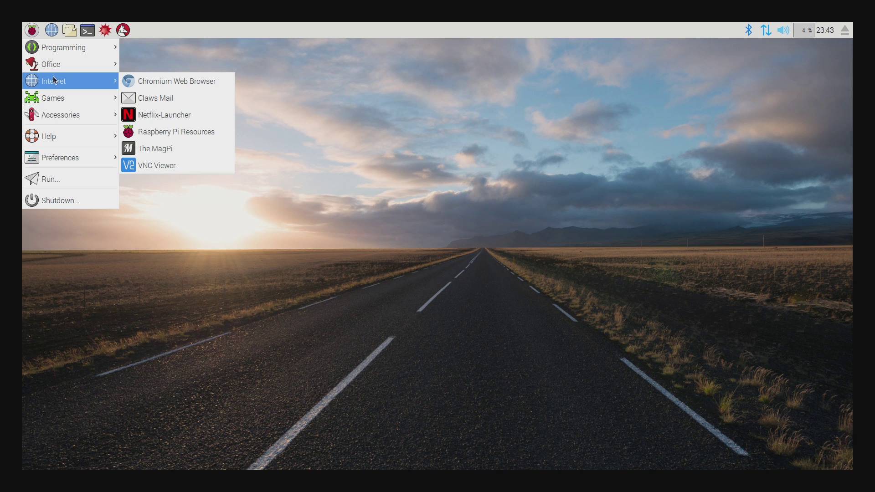
{"action": "left_click", "coordinate": [171, 118]}
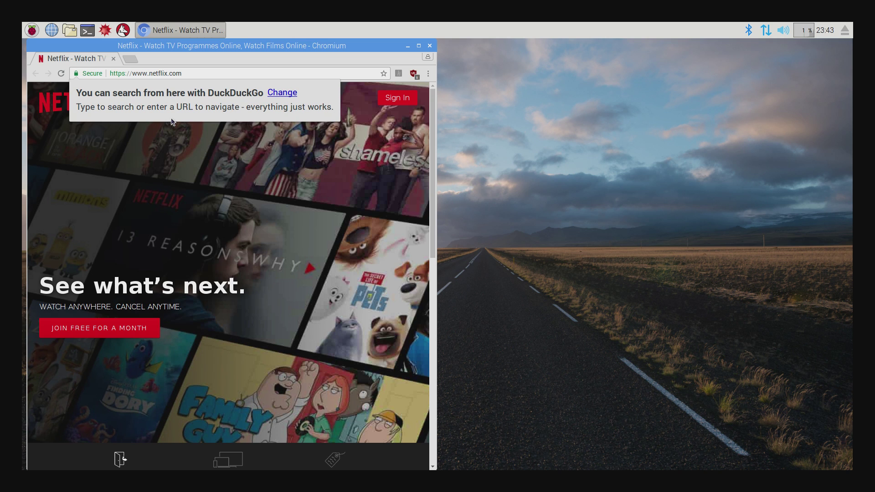
Change the keyboard layout from United Kingdom to a United States English variant, then maximise the Netflix window
{"action": "left_click", "coordinate": [37, 32]}
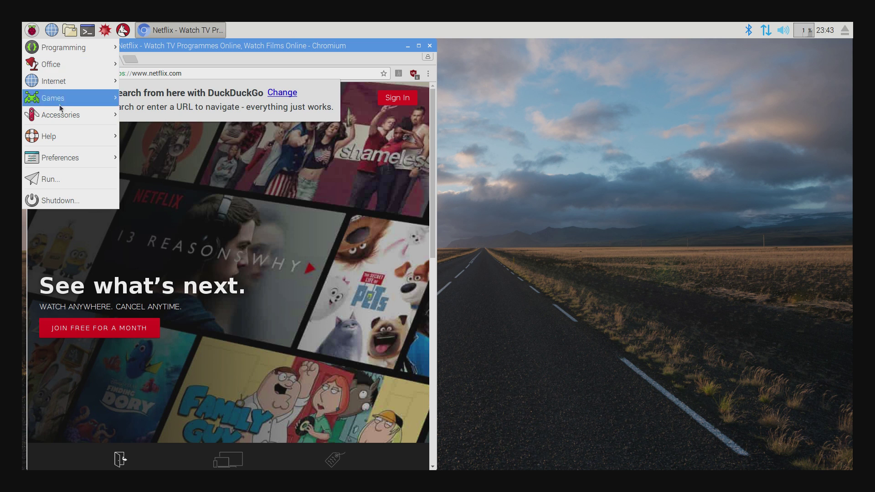
{"action": "mouse_move", "coordinate": [77, 159]}
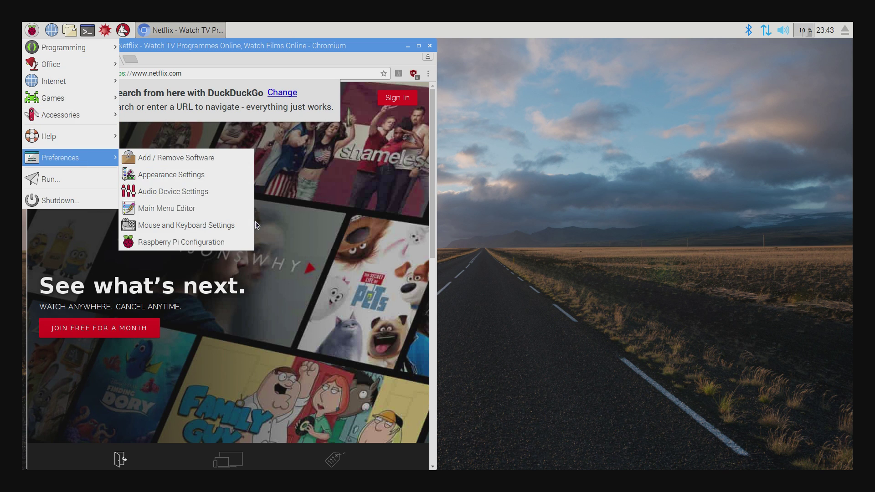
{"action": "left_click", "coordinate": [230, 225]}
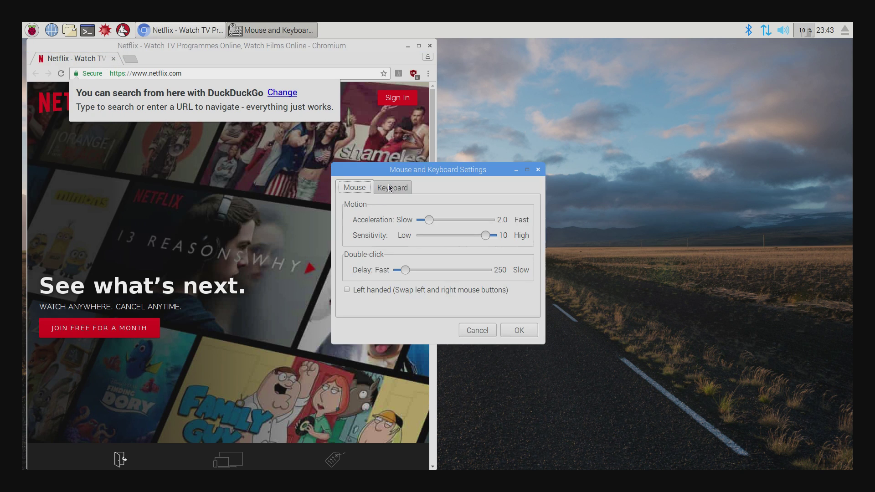
{"action": "left_click", "coordinate": [391, 188]}
{"action": "left_click", "coordinate": [492, 302]}
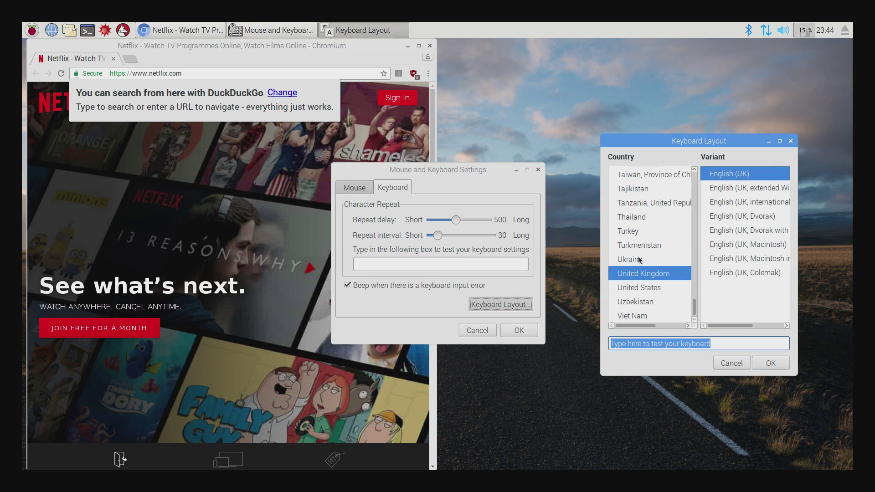
{"action": "left_click_drag", "start_coordinate": [665, 145], "coordinate": [611, 104]}
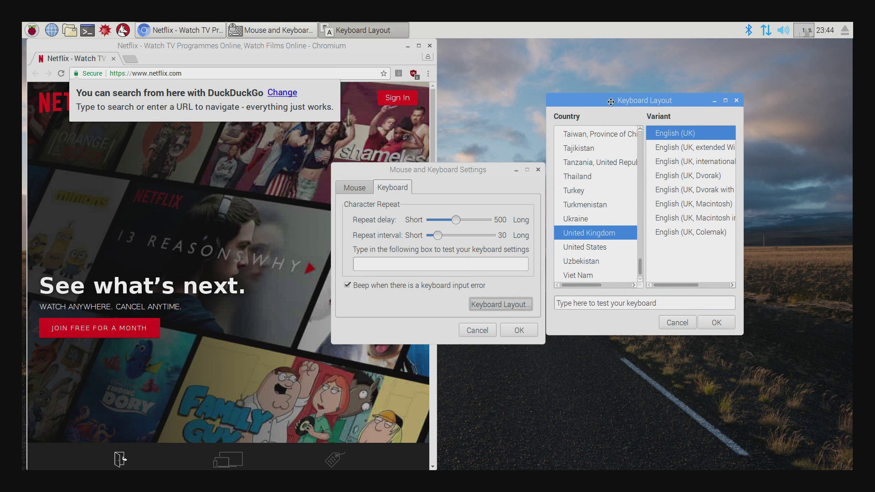
{"action": "left_click", "coordinate": [579, 249]}
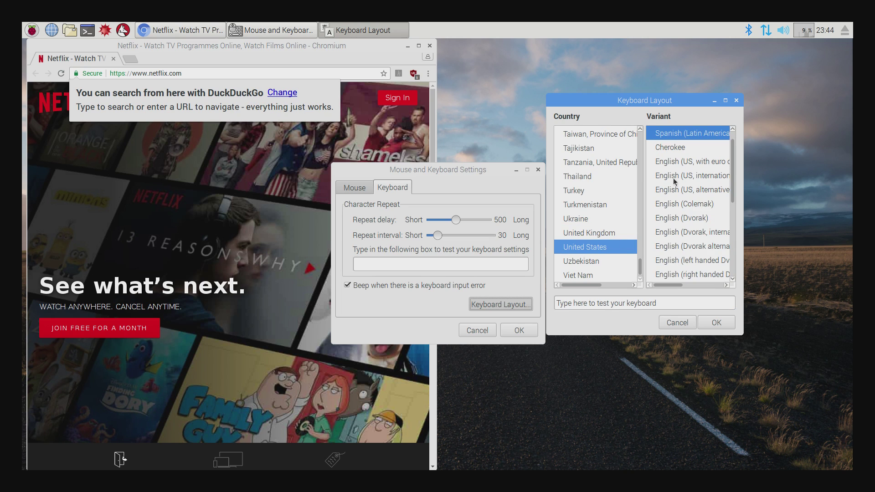
{"action": "left_click", "coordinate": [709, 194]}
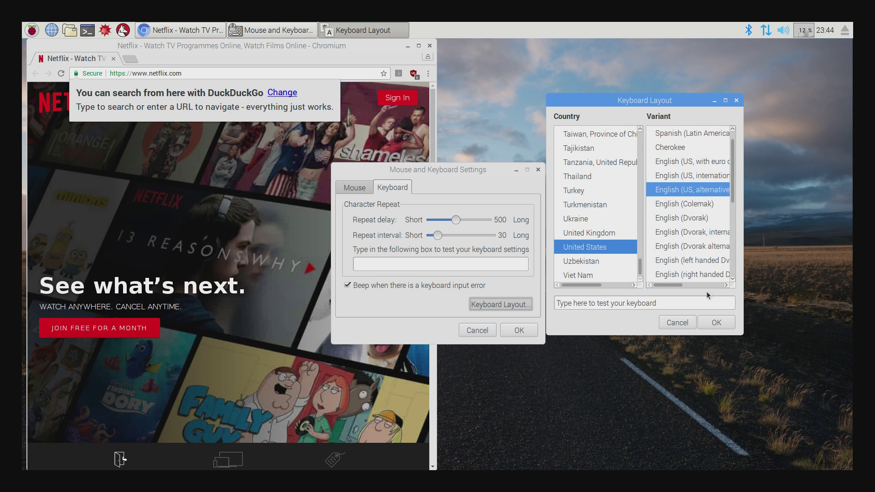
{"action": "left_click", "coordinate": [724, 323]}
{"action": "left_click", "coordinate": [532, 335]}
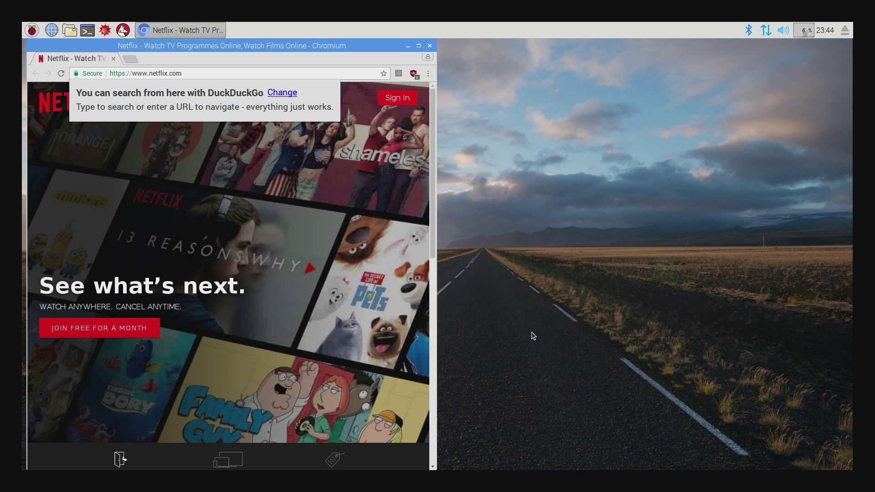
{"action": "left_click", "coordinate": [418, 46]}
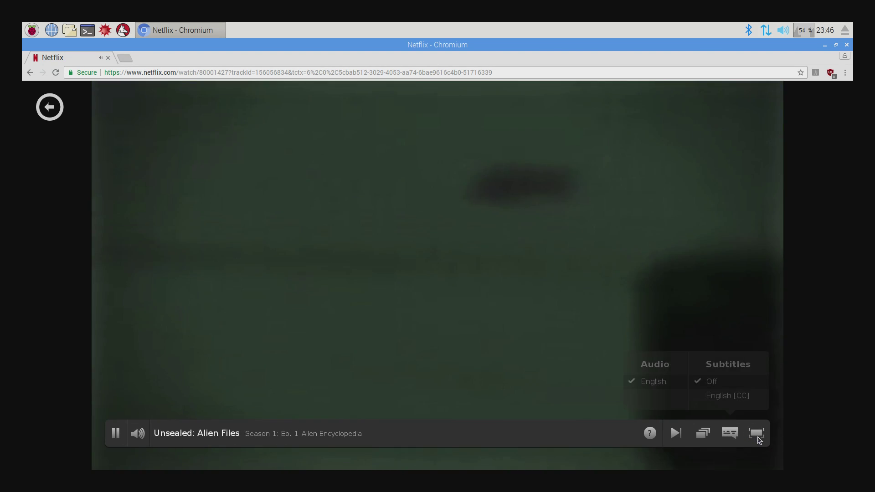
Play the episode full screen, then pause it at 9:32 remaining and exit full screen
{"action": "left_click", "coordinate": [756, 434]}
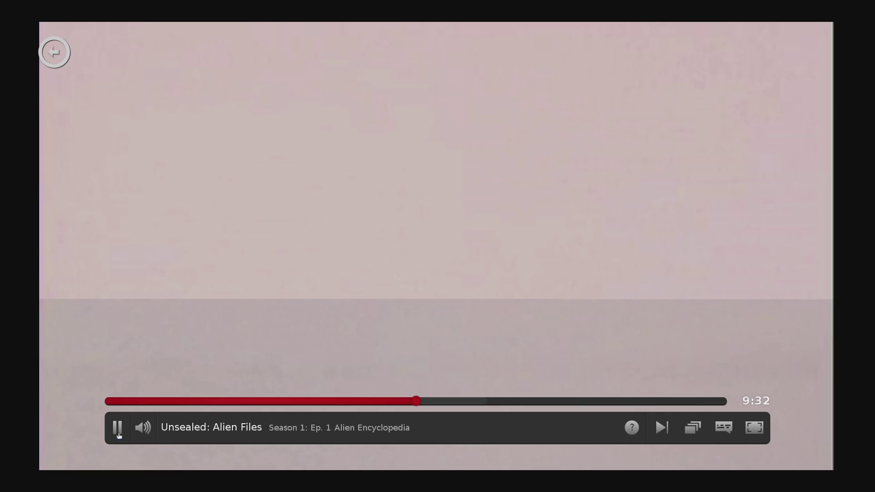
{"action": "left_click", "coordinate": [117, 428]}
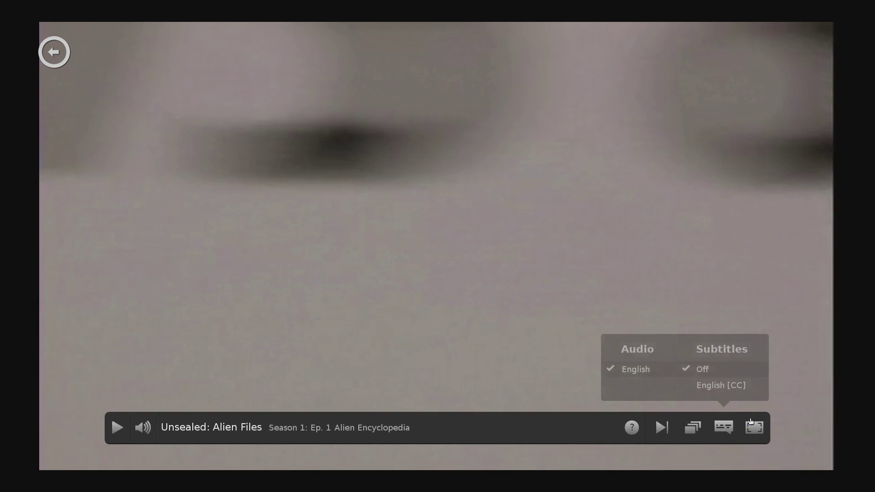
{"action": "left_click", "coordinate": [753, 426]}
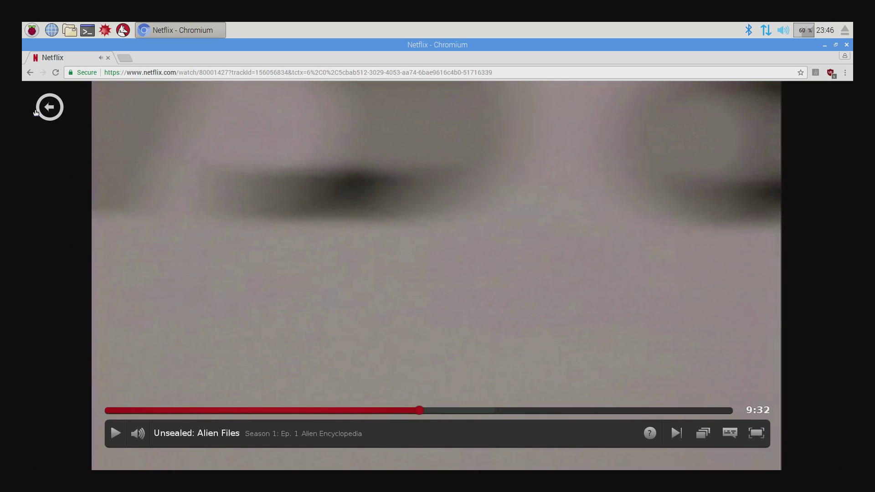